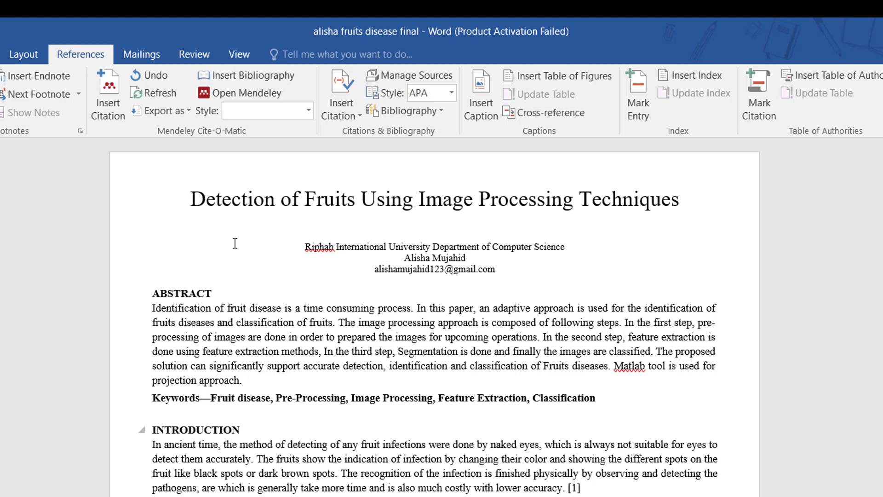
Open Mendeley's Insert Citation search over the fruit-detection paper from the References tab.
{"action": "left_click", "coordinate": [112, 108]}
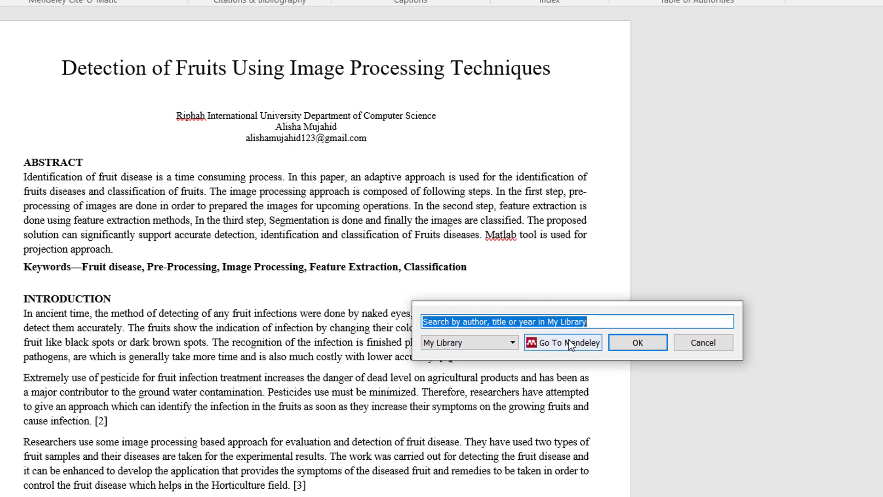
Import the cite PDFs from Desktop > New folder into the Mendeley library.
{"action": "left_click", "coordinate": [569, 343]}
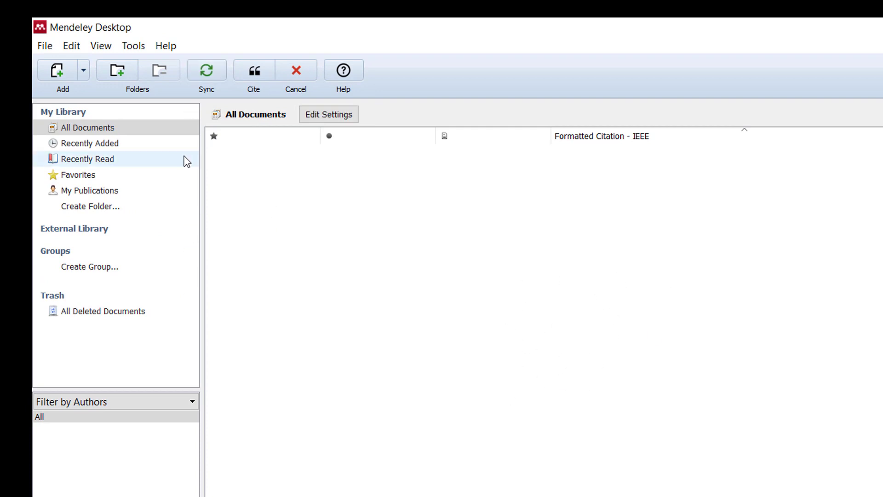
{"action": "left_click", "coordinate": [65, 70]}
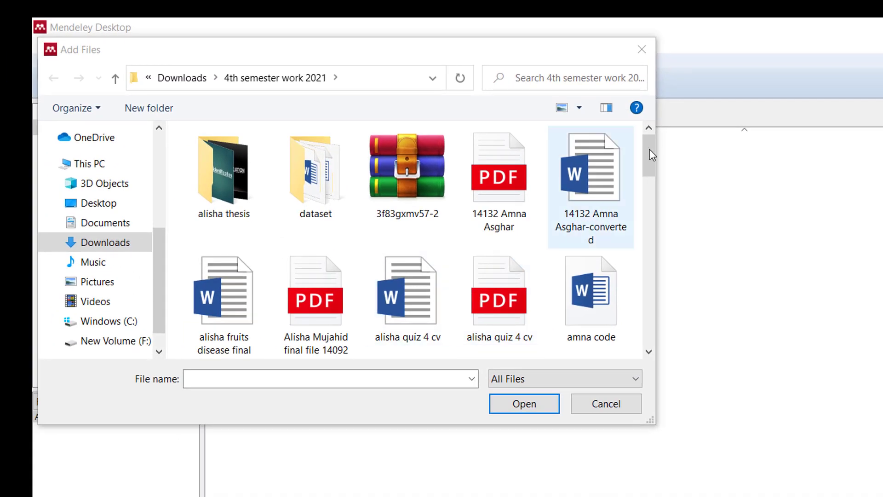
{"action": "left_click_drag", "start_coordinate": [652, 156], "coordinate": [651, 164]}
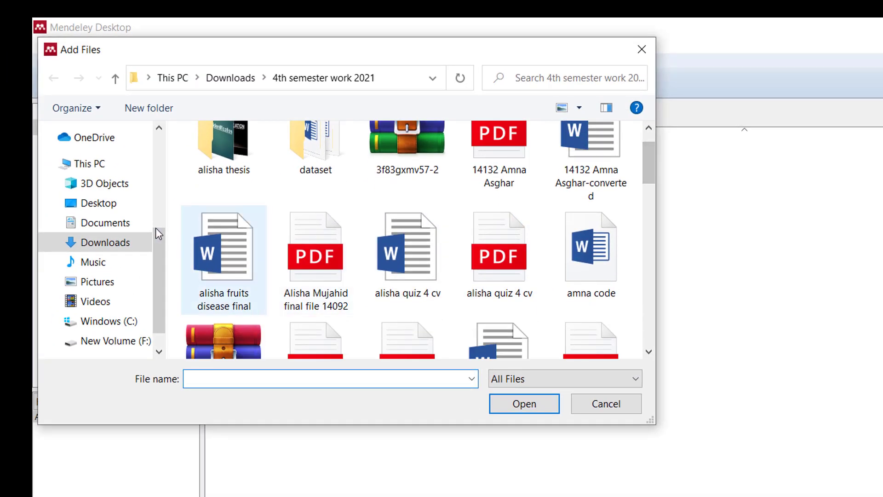
{"action": "left_click", "coordinate": [124, 204]}
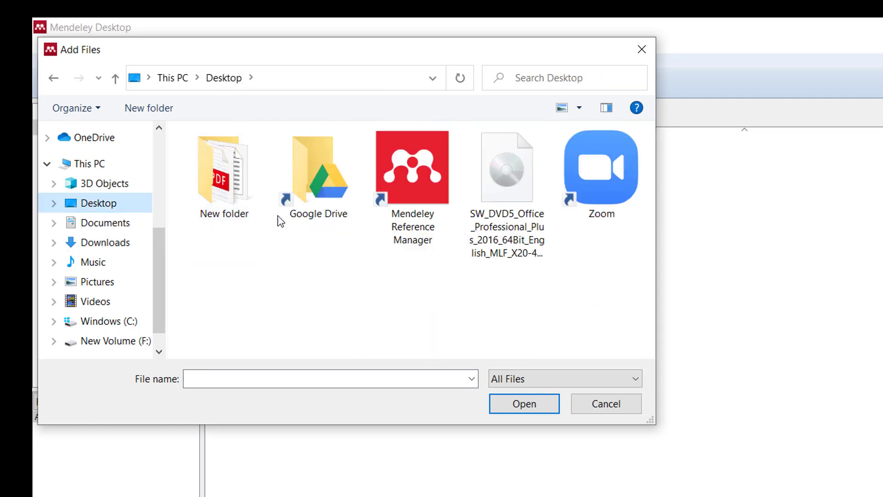
{"action": "double_click", "coordinate": [238, 194]}
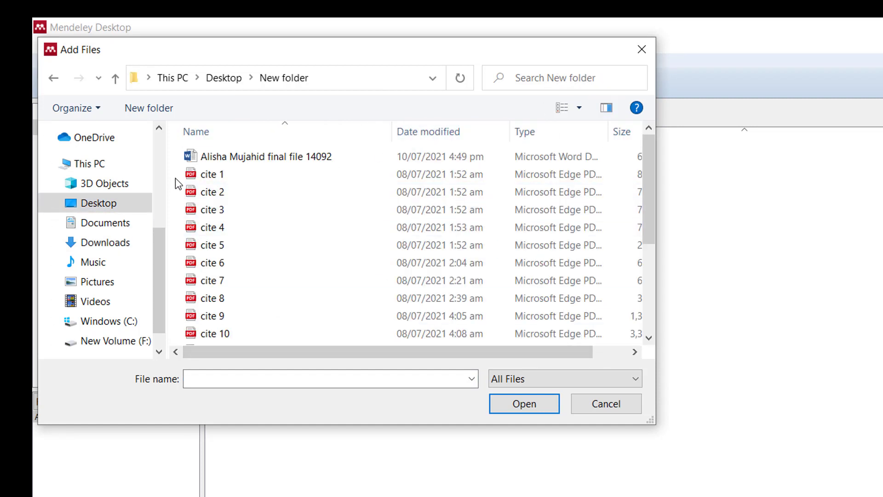
{"action": "left_click_drag", "start_coordinate": [176, 177], "coordinate": [246, 370]}
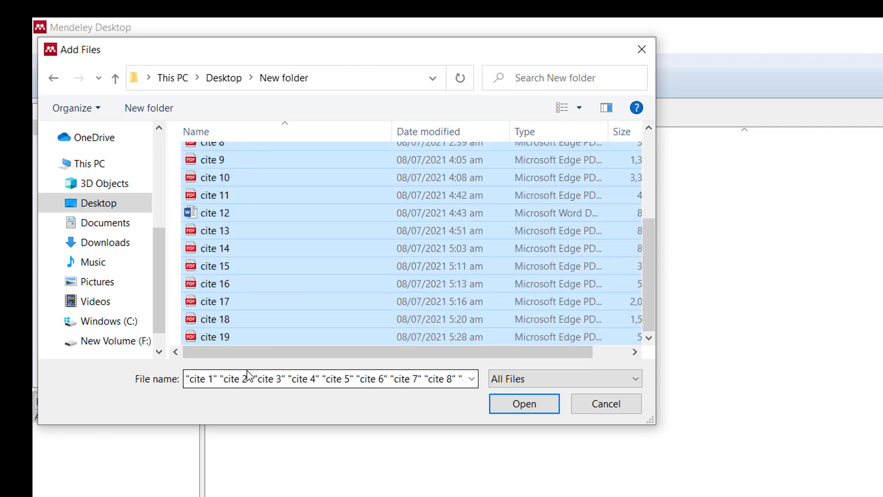
{"action": "left_click", "coordinate": [499, 400]}
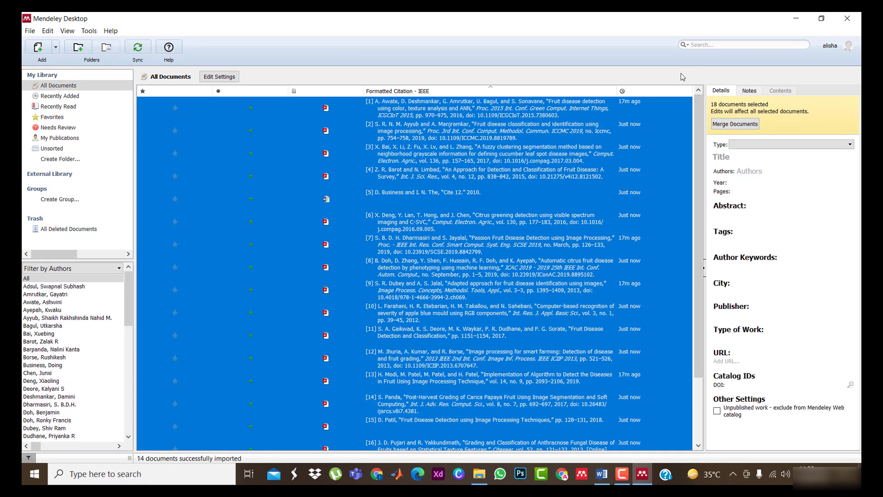
Review the details of reference entries [4] and [1] in Mendeley, then return to the Word paper.
{"action": "left_click", "coordinate": [574, 181]}
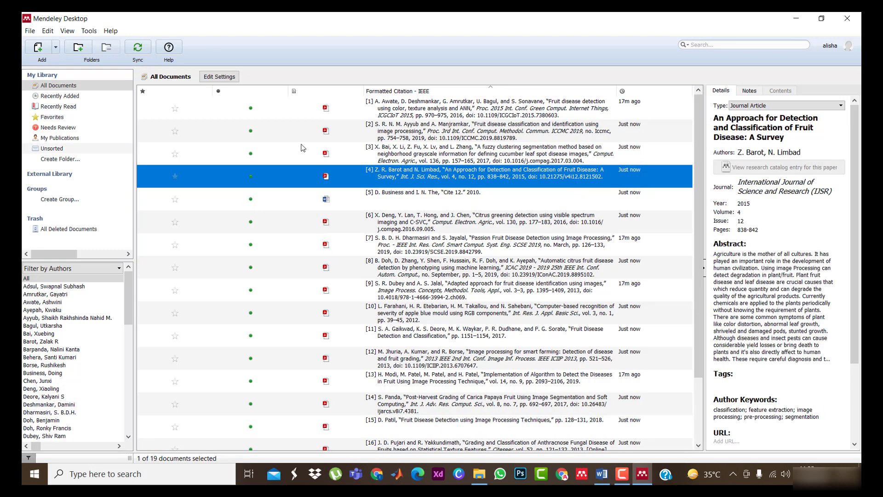
{"action": "left_click", "coordinate": [294, 116]}
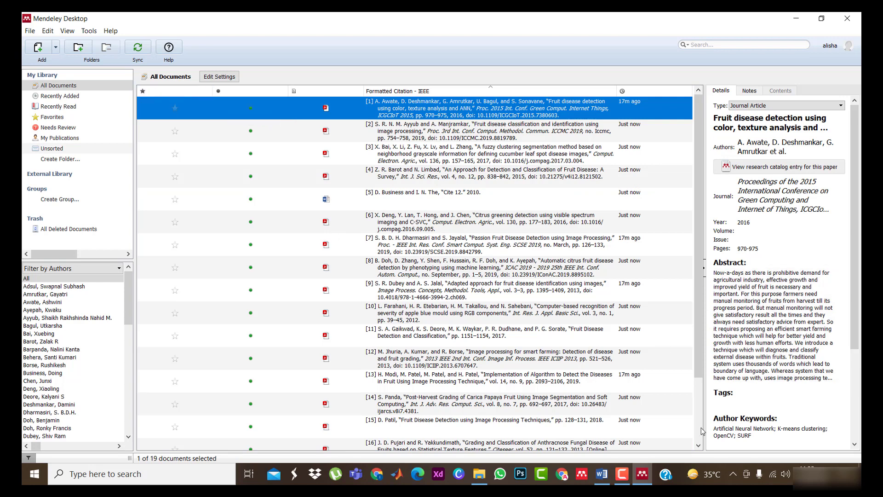
{"action": "left_click", "coordinate": [604, 477]}
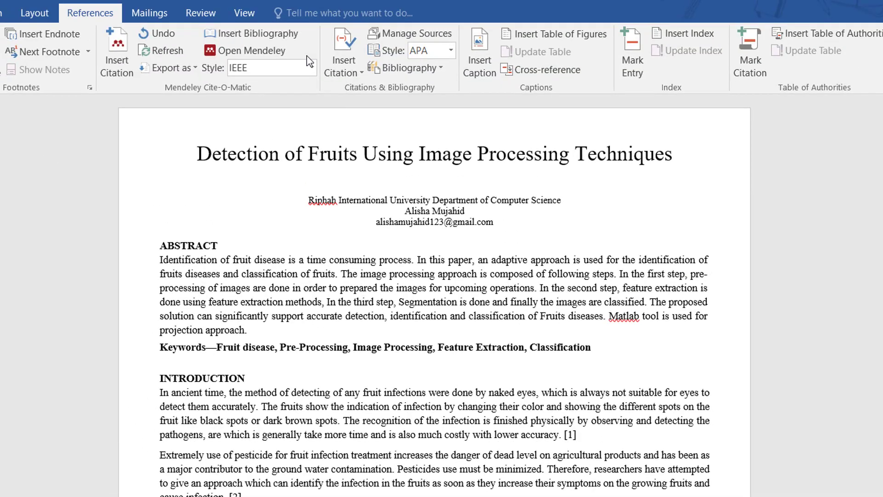
Change the Mendeley citation style to Vancouver through the More Styles manager.
{"action": "left_click", "coordinate": [312, 68]}
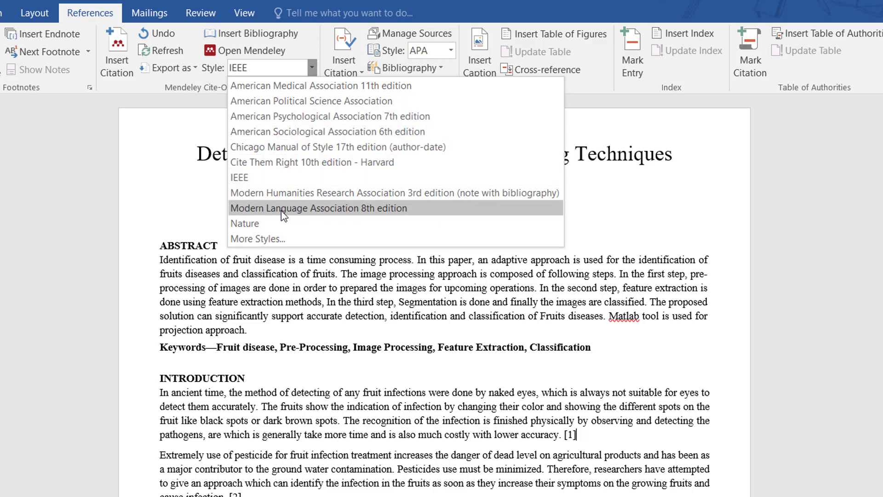
{"action": "left_click", "coordinate": [272, 244]}
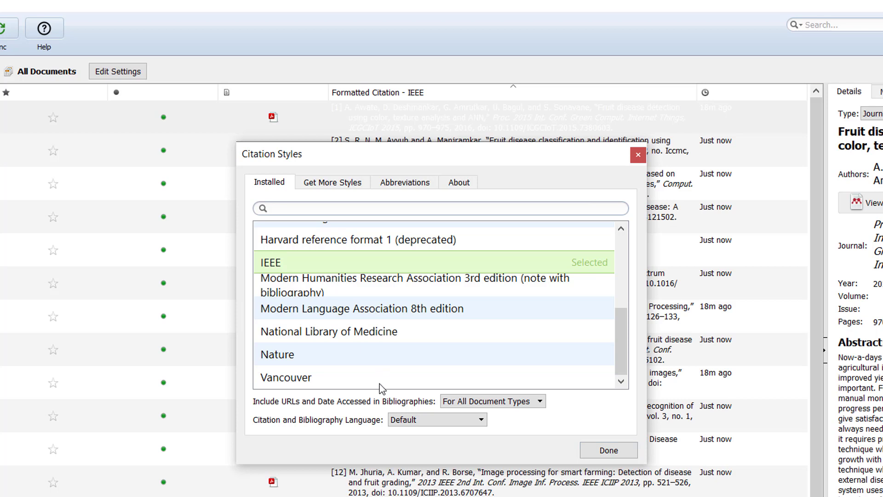
{"action": "left_click", "coordinate": [357, 386]}
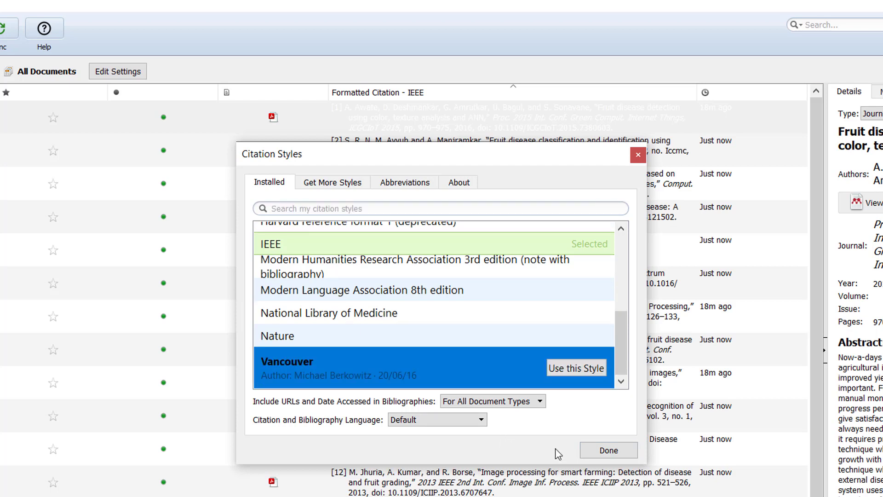
{"action": "left_click", "coordinate": [577, 371]}
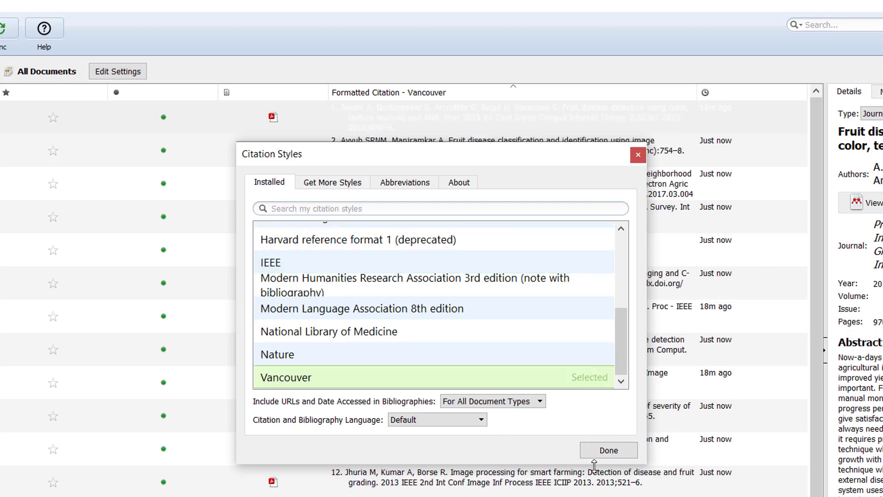
{"action": "left_click", "coordinate": [607, 451]}
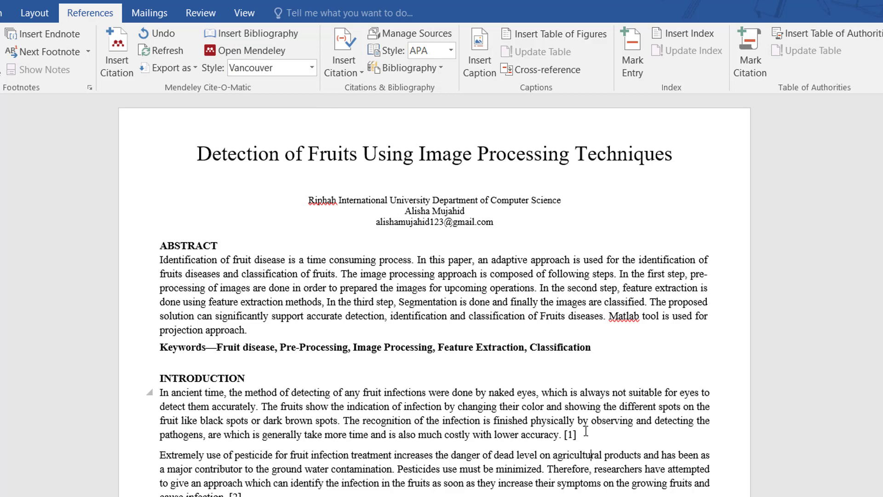
Cite the first reference from Mendeley and delete the old typed [1] before citation (1).
{"action": "left_click", "coordinate": [120, 61]}
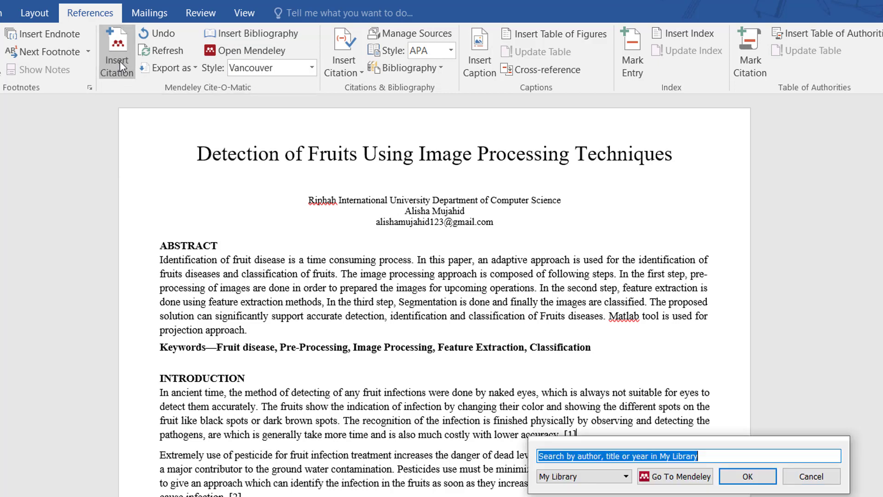
{"action": "left_click", "coordinate": [670, 475]}
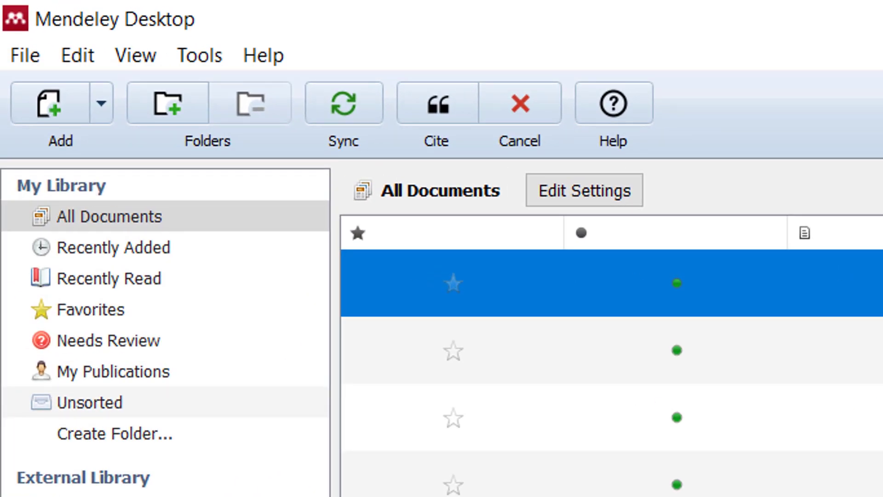
{"action": "left_click", "coordinate": [442, 111]}
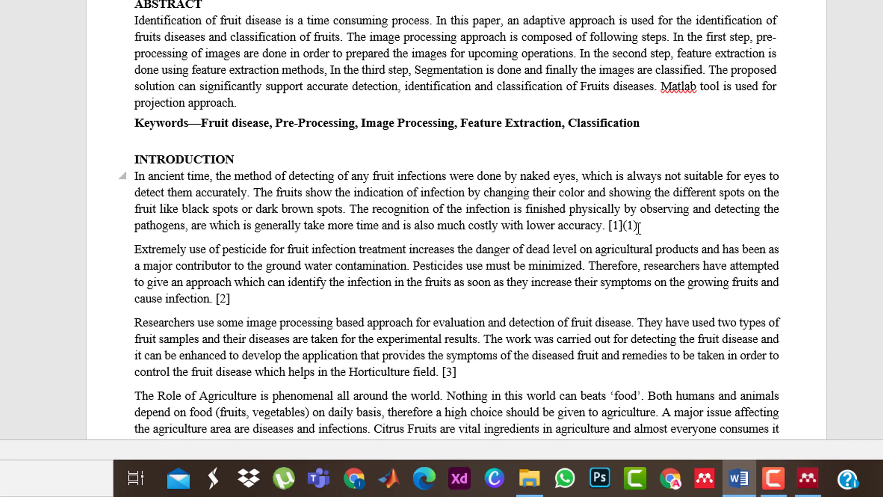
{"action": "left_click", "coordinate": [629, 226]}
{"action": "left_click", "coordinate": [653, 227]}
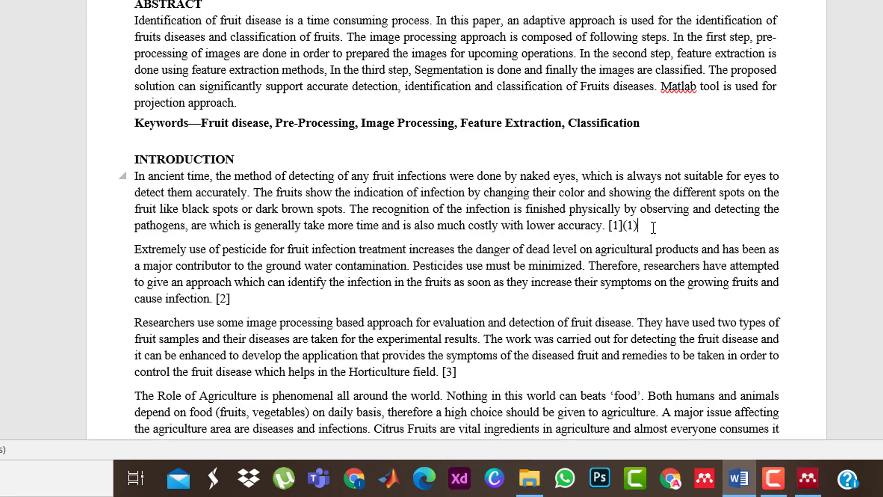
{"action": "left_click", "coordinate": [623, 226]}
{"action": "key", "text": "BackSpace"}
{"action": "key", "text": "BackSpace"}
{"action": "key", "text": "BackSpace"}
{"action": "key", "text": "BackSpace"}
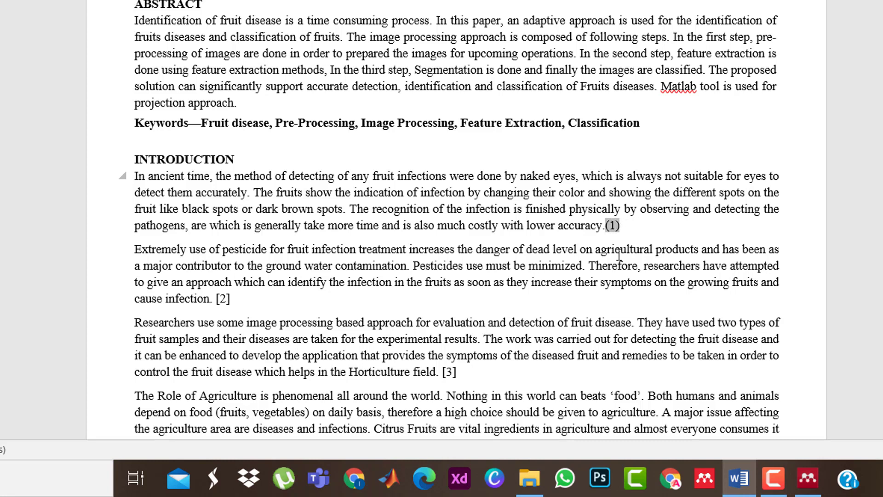
Switch Mendeley citations to American Sociological Association 6th edition, giving (Awate et al. 2016).
{"action": "left_click", "coordinate": [623, 224]}
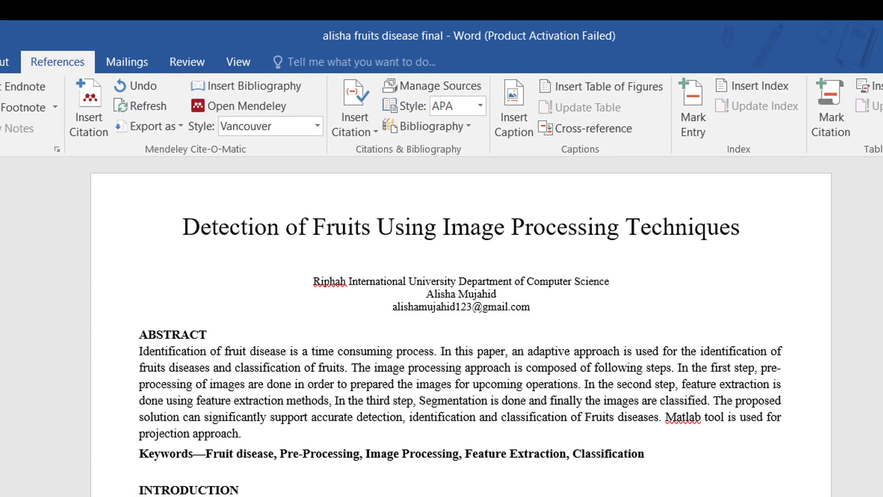
{"action": "scroll", "coordinate": [459, 322], "scroll_direction": "down", "scroll_amount": 2}
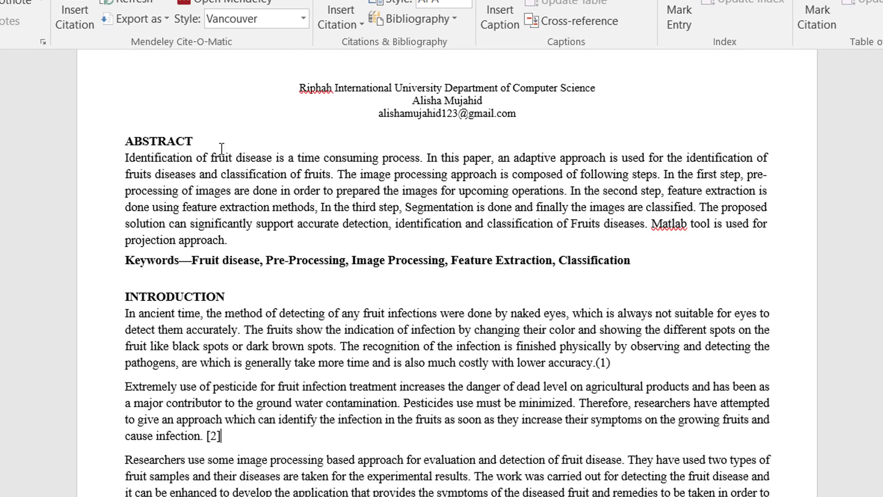
{"action": "left_click", "coordinate": [300, 19]}
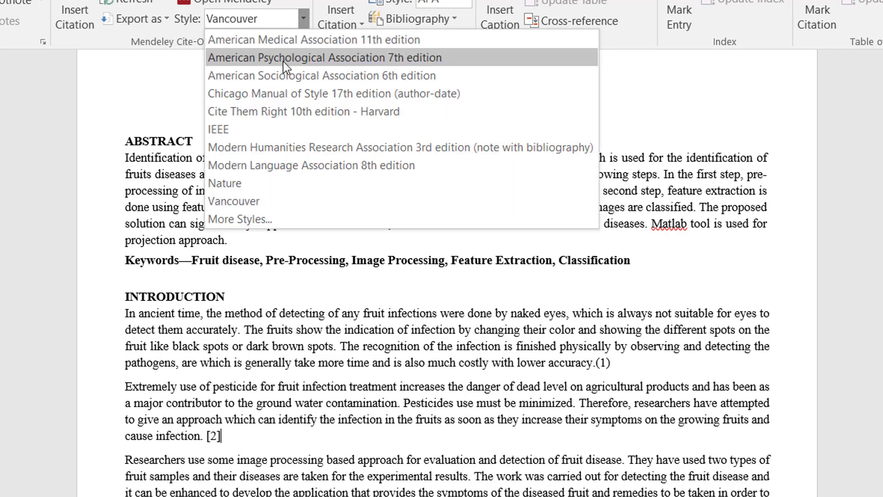
{"action": "left_click", "coordinate": [280, 75]}
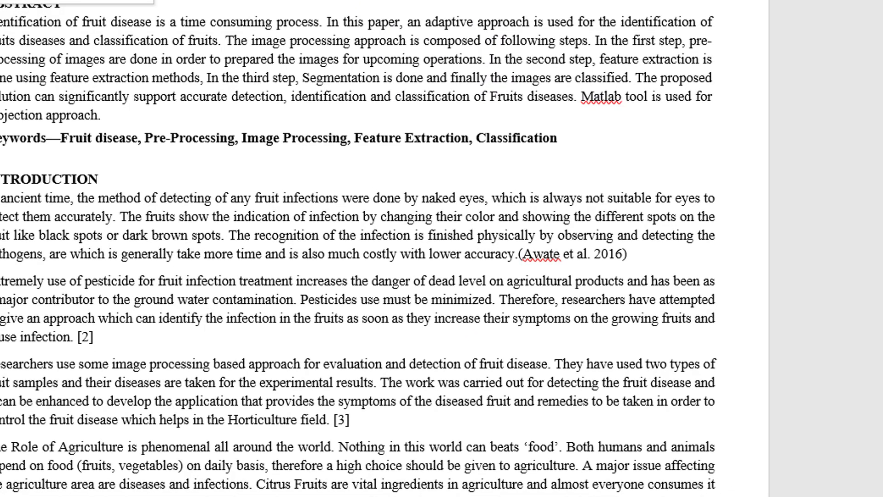
Cite the Ayyub and Manjramkar reference from Mendeley and delete the old [2] marker.
{"action": "key", "text": "alt+m"}
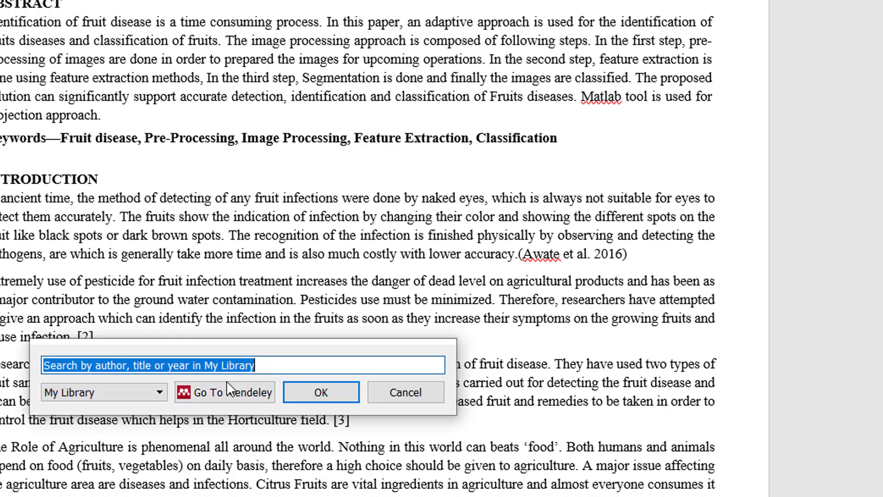
{"action": "left_click", "coordinate": [233, 393]}
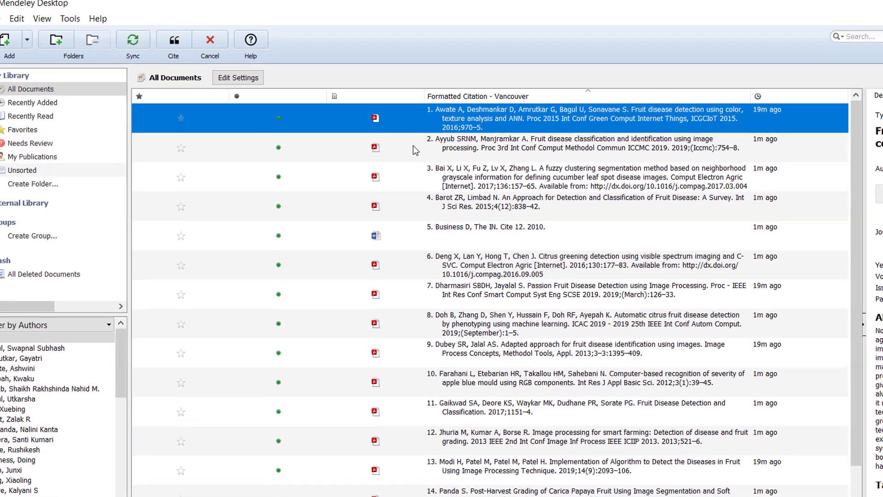
{"action": "left_click", "coordinate": [307, 64]}
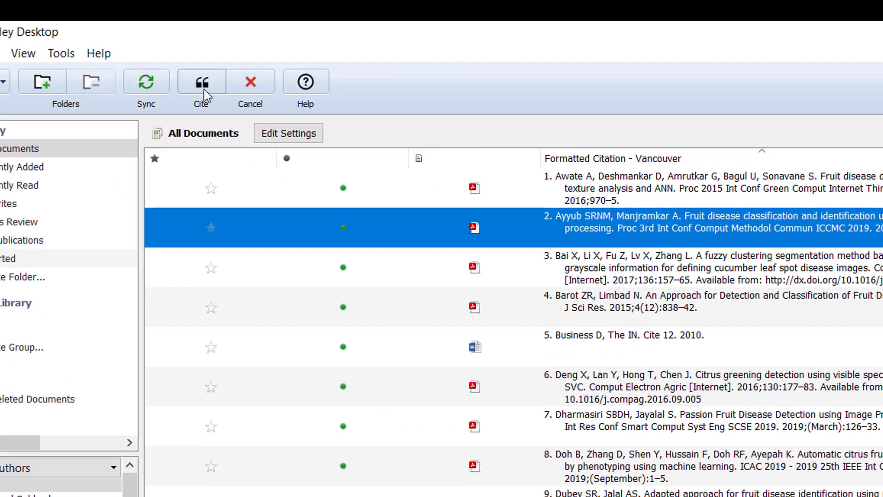
{"action": "left_click", "coordinate": [132, 55]}
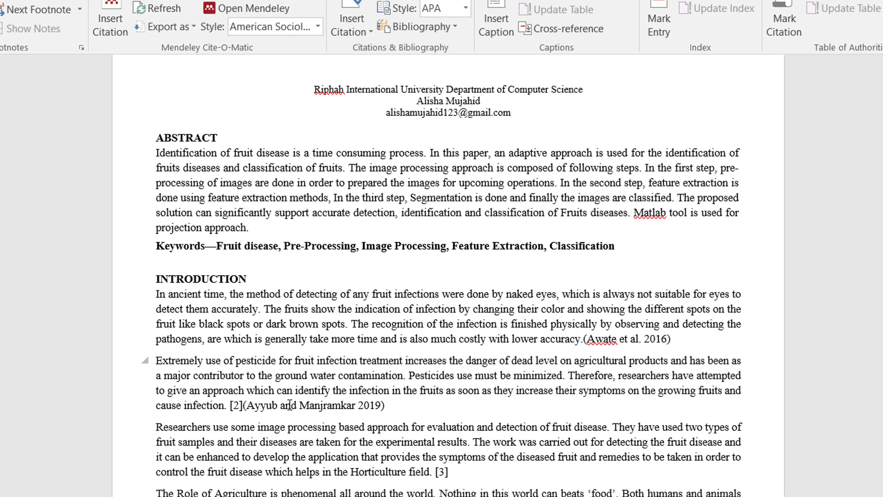
{"action": "left_click", "coordinate": [289, 405]}
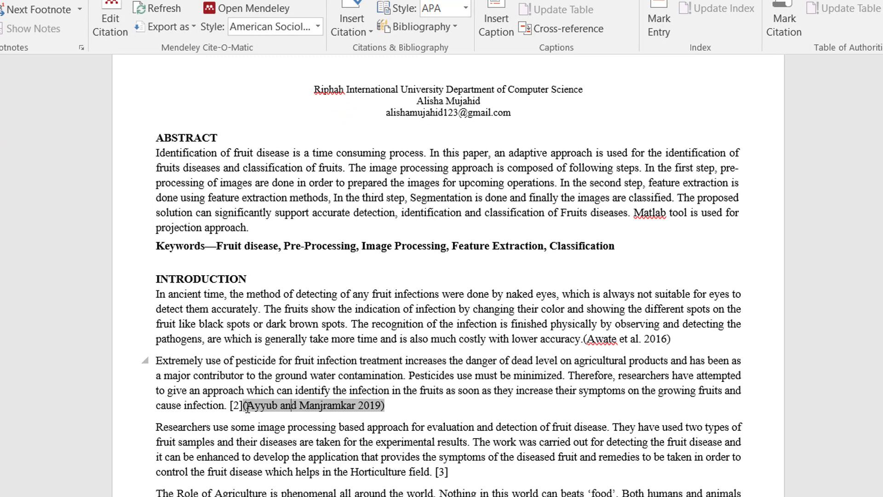
{"action": "left_click", "coordinate": [247, 407]}
{"action": "key", "text": "BackSpace"}
{"action": "key", "text": "BackSpace"}
{"action": "key", "text": "BackSpace"}
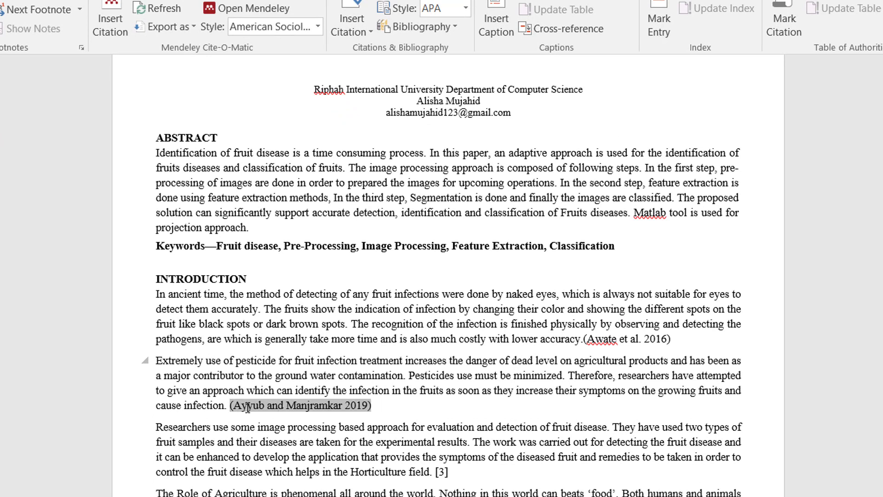
Inspect the Awate et al. 2016 and Ayyub citation fields in the introduction.
{"action": "left_click", "coordinate": [385, 407]}
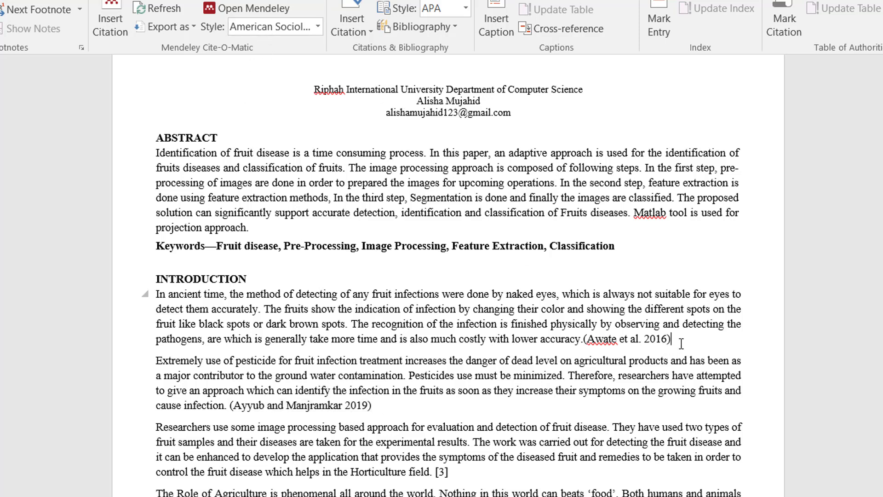
{"action": "left_click", "coordinate": [654, 336]}
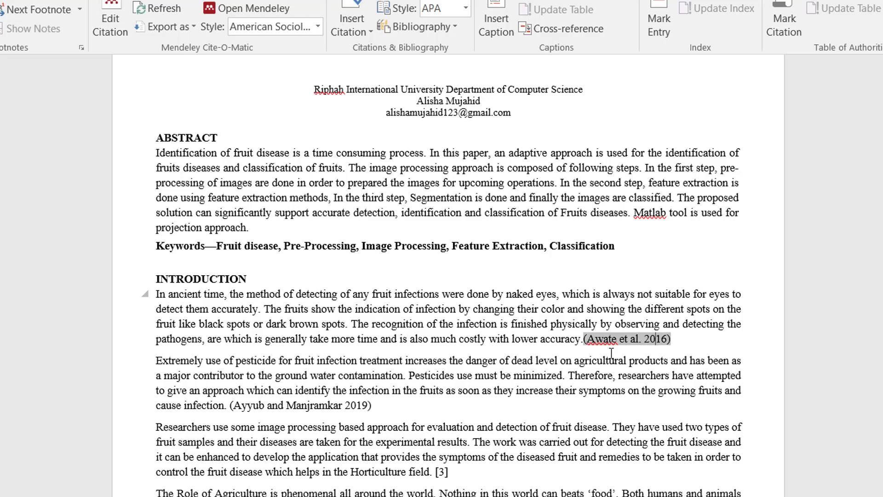
{"action": "left_click", "coordinate": [358, 401]}
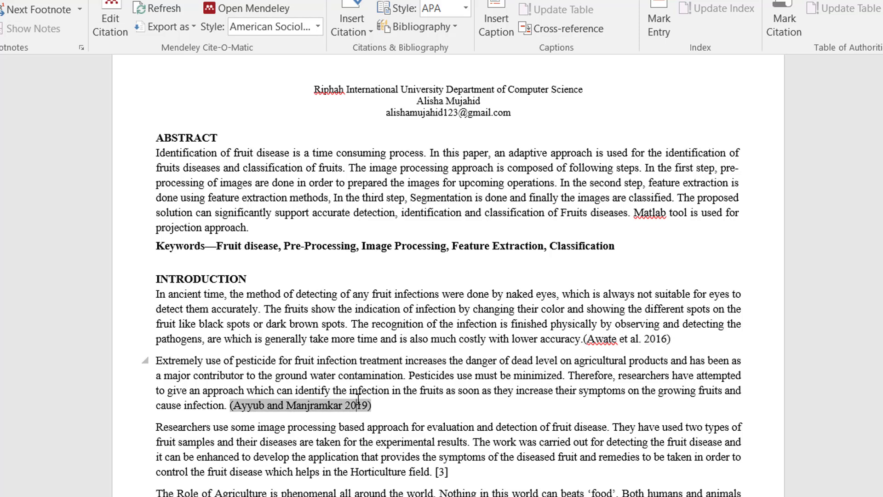
{"action": "left_click", "coordinate": [665, 339]}
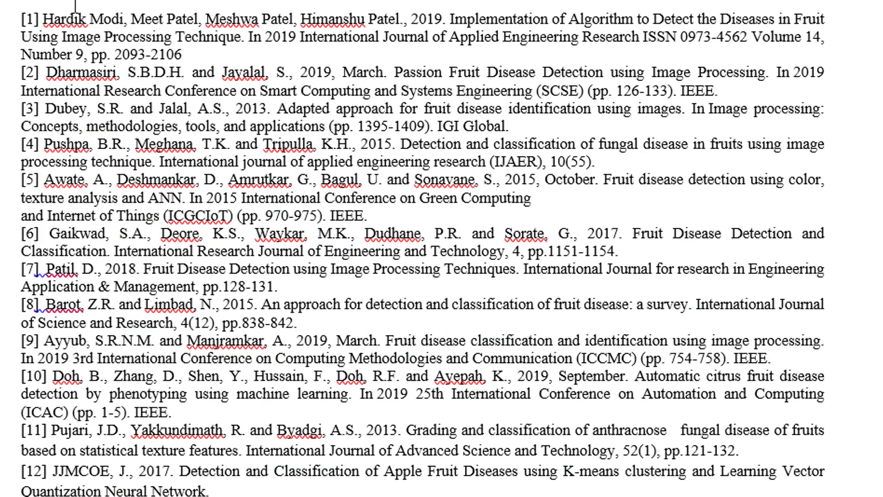
{"action": "scroll", "coordinate": [75, 6], "scroll_direction": "up", "scroll_amount": 5}
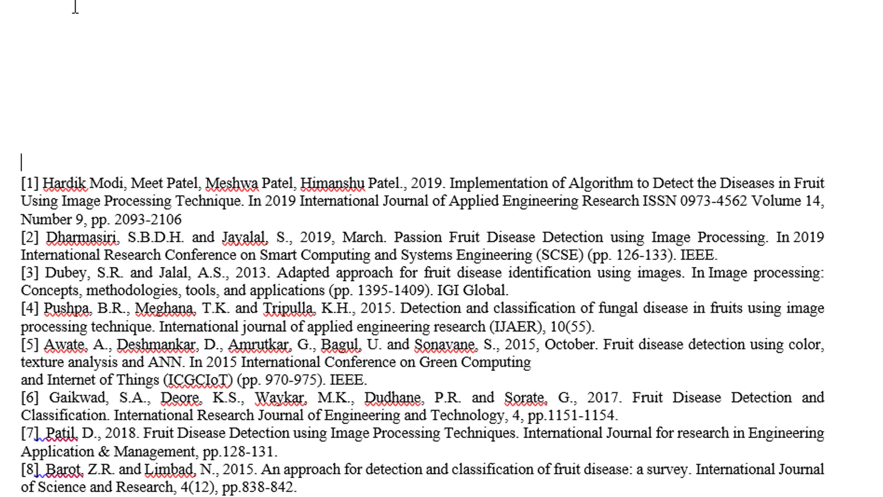
Select the Mendeley bibliography with the Awate 2016 and Ayyub 2019 entries under REFERENCES.
{"action": "scroll", "coordinate": [60, 2], "scroll_direction": "down", "scroll_amount": 1}
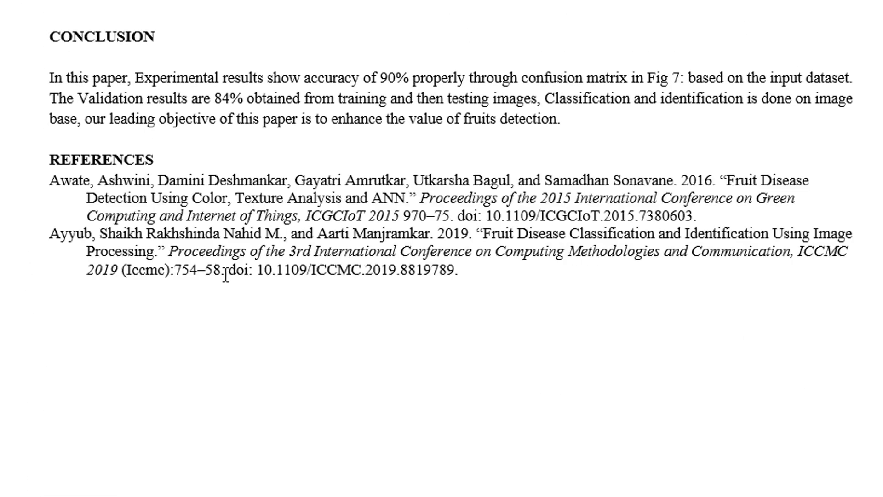
{"action": "left_click", "coordinate": [123, 196]}
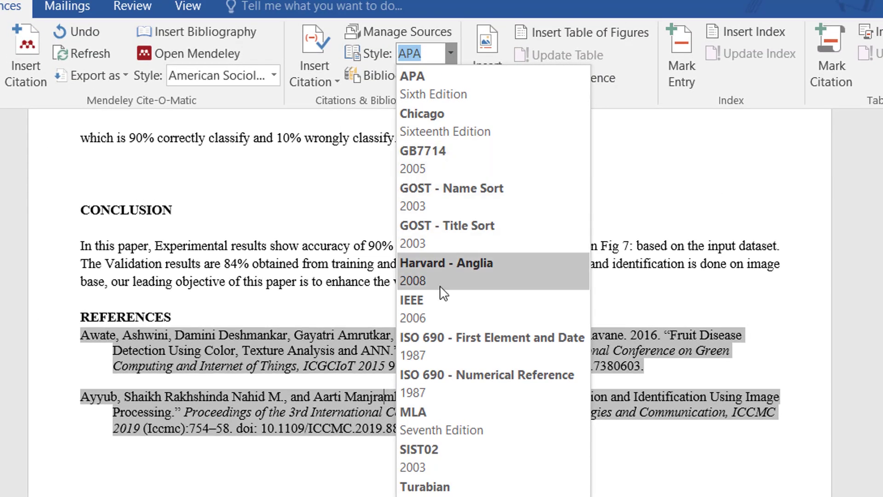
Set both Word's built-in citation style and the Mendeley style to IEEE.
{"action": "left_click", "coordinate": [434, 308]}
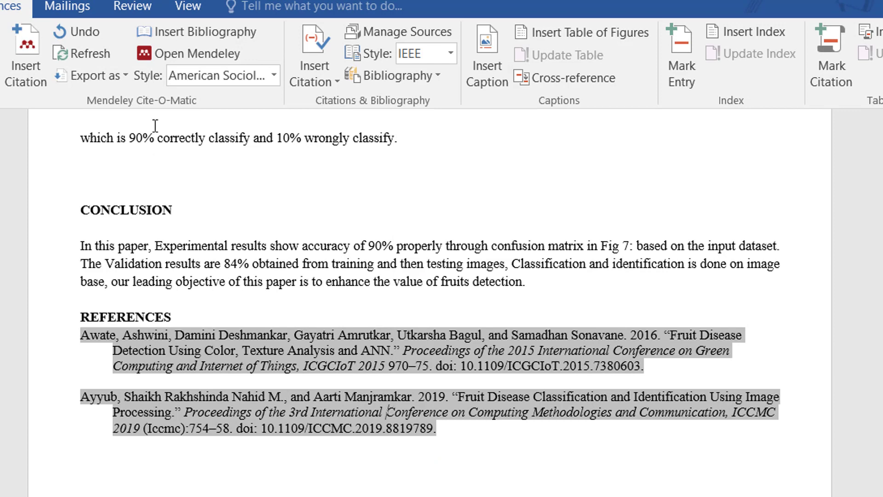
{"action": "left_click", "coordinate": [273, 73]}
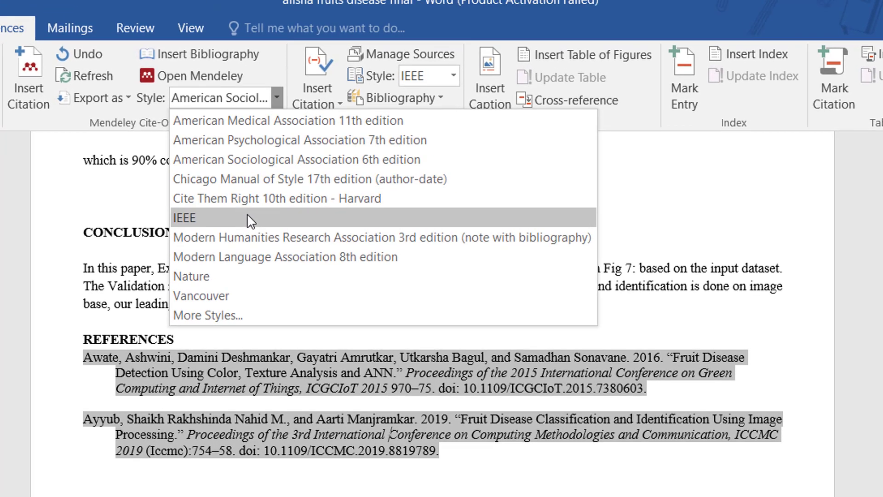
{"action": "left_click", "coordinate": [276, 195]}
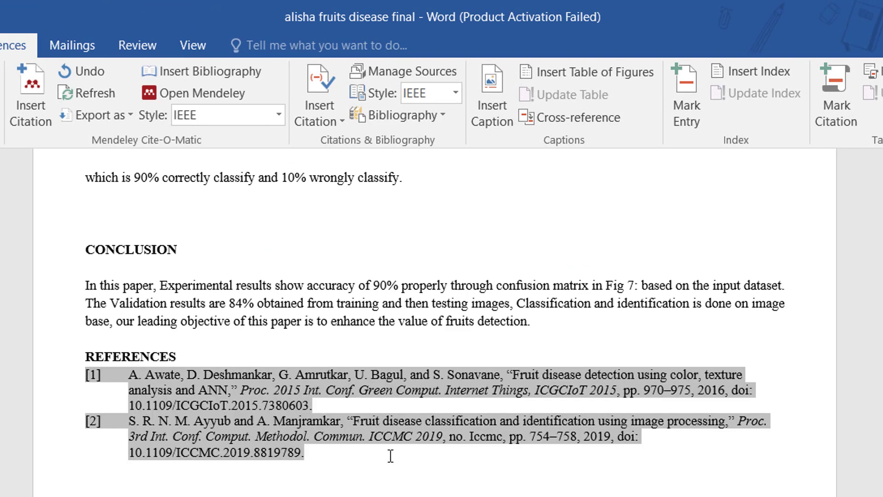
Confirm the [1] and [2] introduction citations are Mendeley fields.
{"action": "key", "text": "End"}
{"action": "key", "text": "Down"}
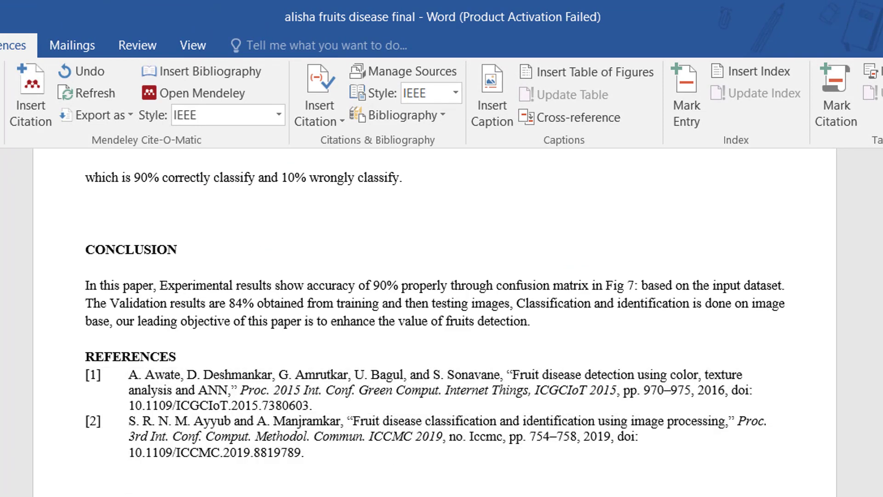
{"action": "scroll", "coordinate": [435, 322], "scroll_direction": "up", "scroll_amount": 15}
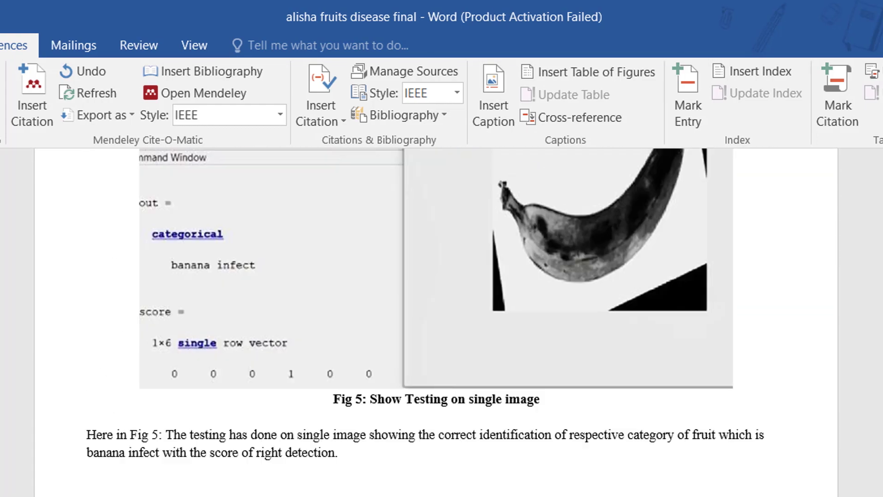
{"action": "scroll", "coordinate": [474, 321], "scroll_direction": "up", "scroll_amount": 10}
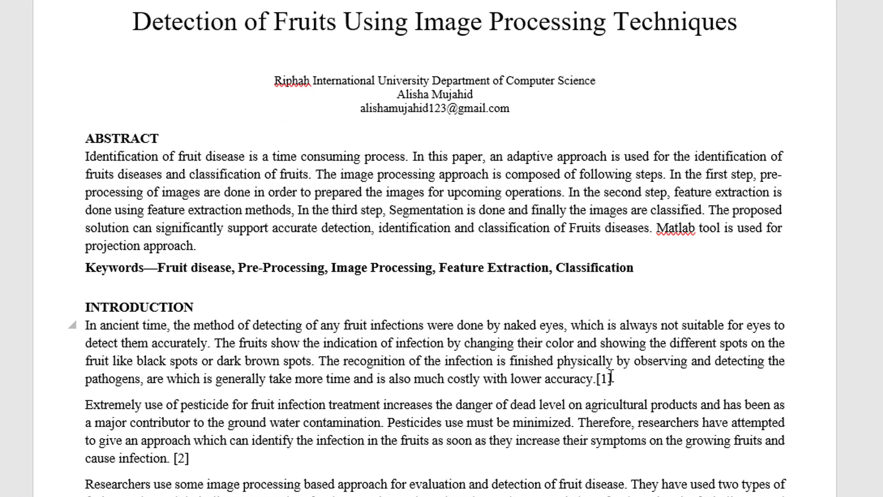
{"action": "left_click", "coordinate": [605, 378]}
{"action": "left_click", "coordinate": [181, 458]}
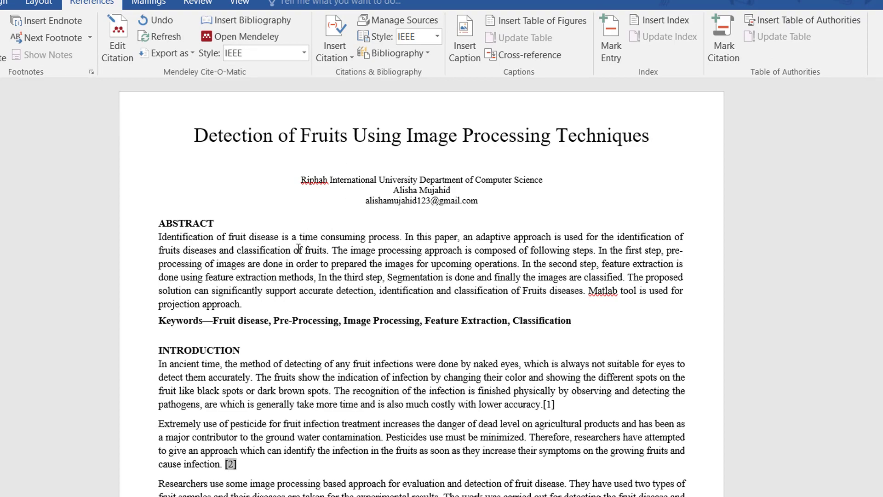
Edit hand-typed reference [1]: change its page ending to 30 and insert stray text 'fsznlfz'.
{"action": "scroll", "coordinate": [421, 287], "scroll_direction": "down", "scroll_amount": 20}
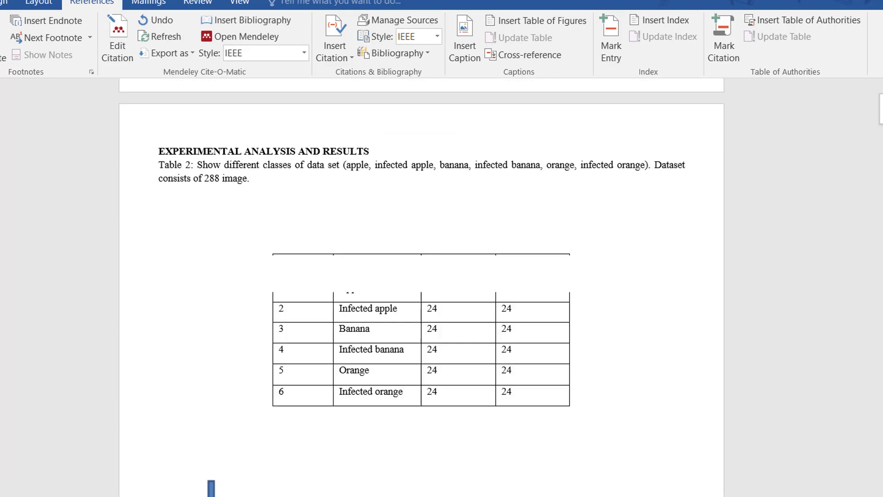
{"action": "scroll", "coordinate": [421, 287], "scroll_direction": "down", "scroll_amount": 20}
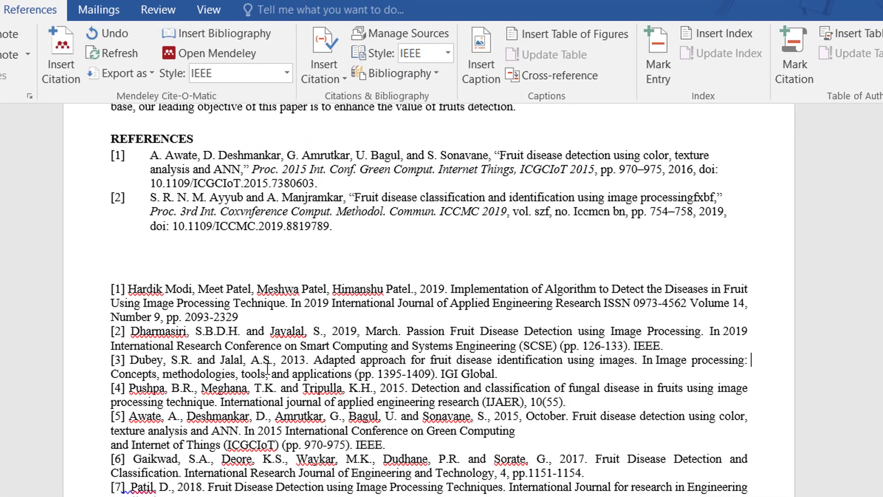
{"action": "left_click_drag", "start_coordinate": [176, 304], "coordinate": [319, 495]}
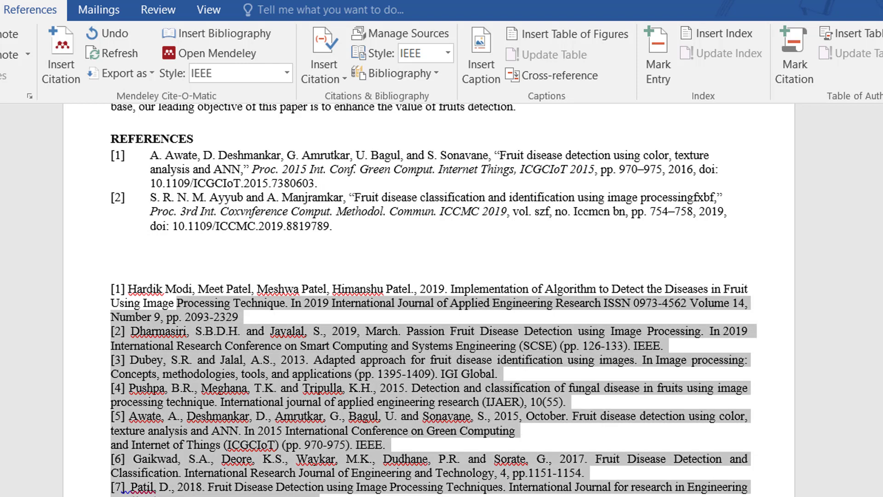
{"action": "left_click", "coordinate": [262, 285]}
{"action": "key", "text": "BackSpace"}
{"action": "key", "text": "BackSpace"}
{"action": "type", "text": "30"}
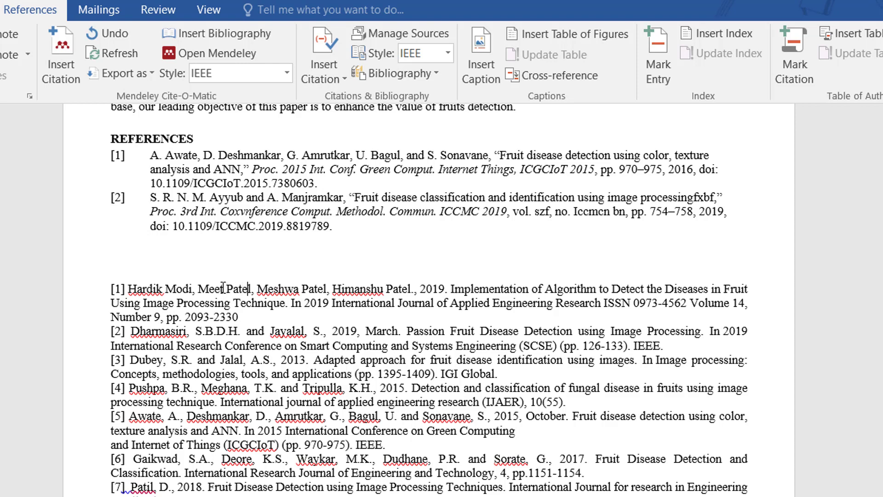
{"action": "type", "text": "fsznlfz"}
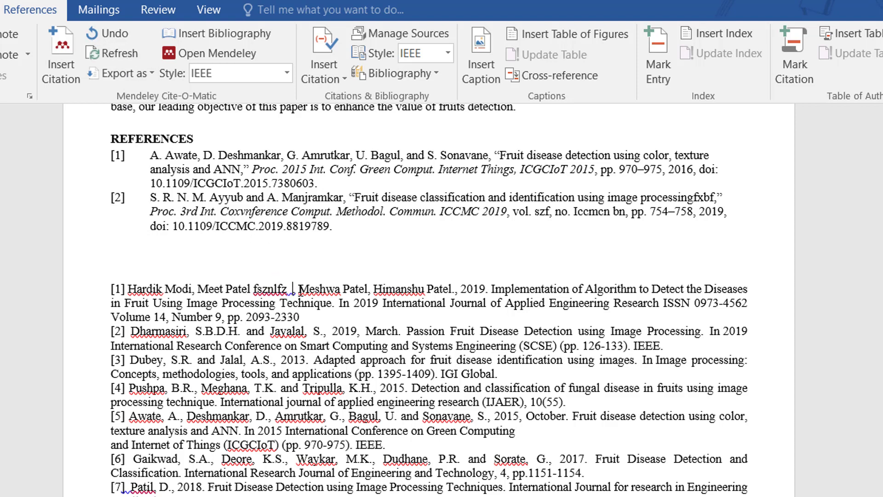
{"action": "left_click_drag", "start_coordinate": [160, 156], "coordinate": [325, 236]}
Replace the end of bibliography entry [1]'s DOI with '456789'.
{"action": "left_click", "coordinate": [349, 253]}
{"action": "left_click", "coordinate": [291, 153]}
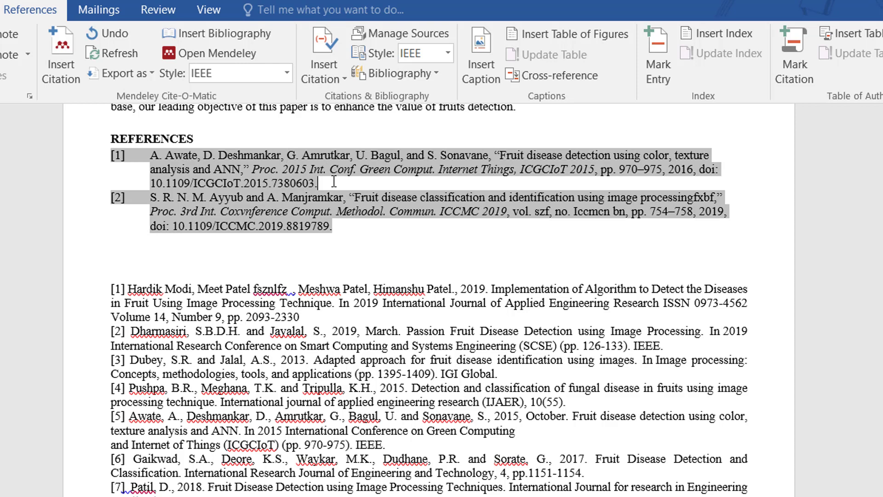
{"action": "left_click", "coordinate": [400, 255]}
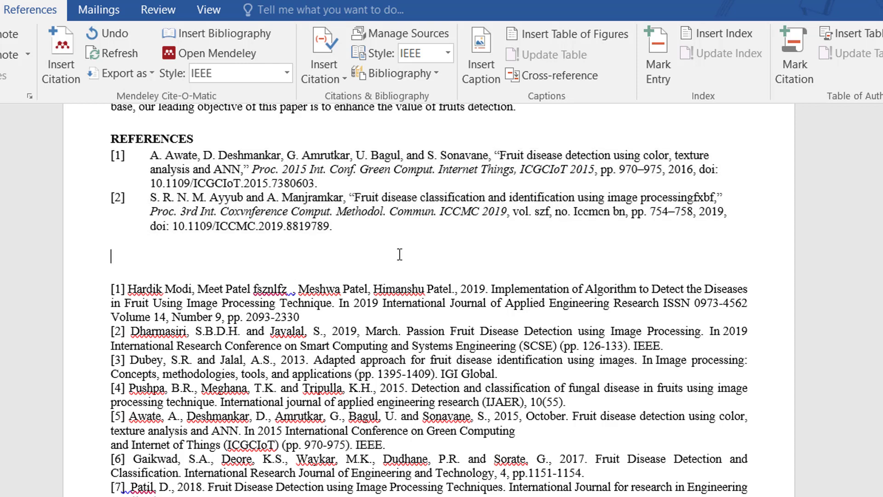
{"action": "left_click", "coordinate": [320, 185]}
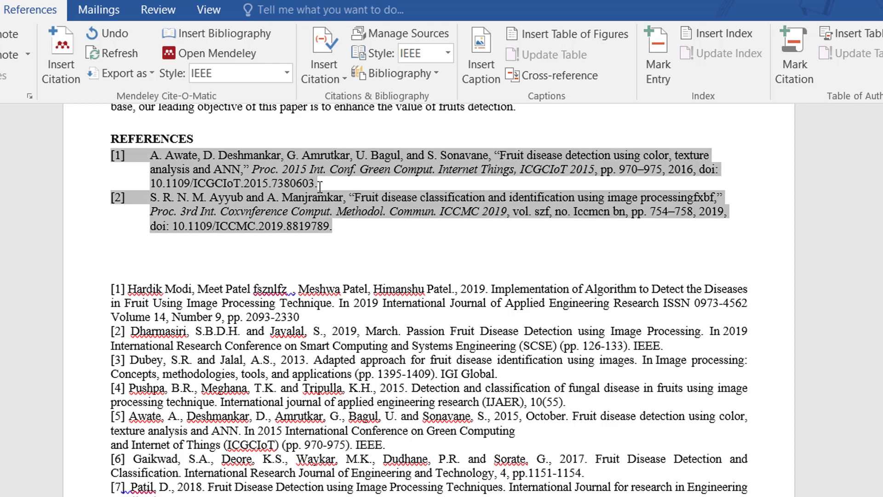
{"action": "key", "text": "BackSpace"}
{"action": "key", "text": "BackSpace"}
{"action": "key", "text": "BackSpace"}
{"action": "type", "text": "456789"}
{"action": "left_click", "coordinate": [367, 240]}
Refresh the Mendeley bibliography to revert the DOI edit, then bring up the Mendeley Desktop library.
{"action": "left_click", "coordinate": [102, 57]}
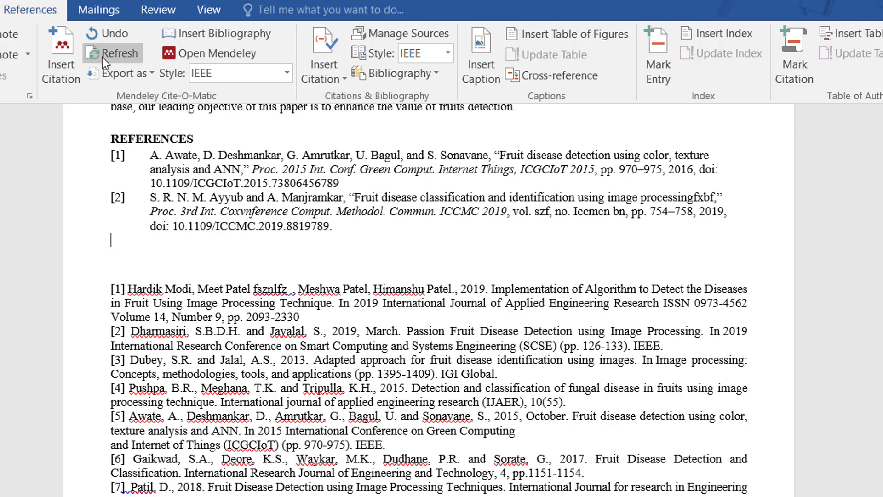
{"action": "left_click", "coordinate": [321, 187]}
{"action": "left_click_drag", "start_coordinate": [294, 186], "coordinate": [329, 185]}
{"action": "left_click", "coordinate": [354, 228]}
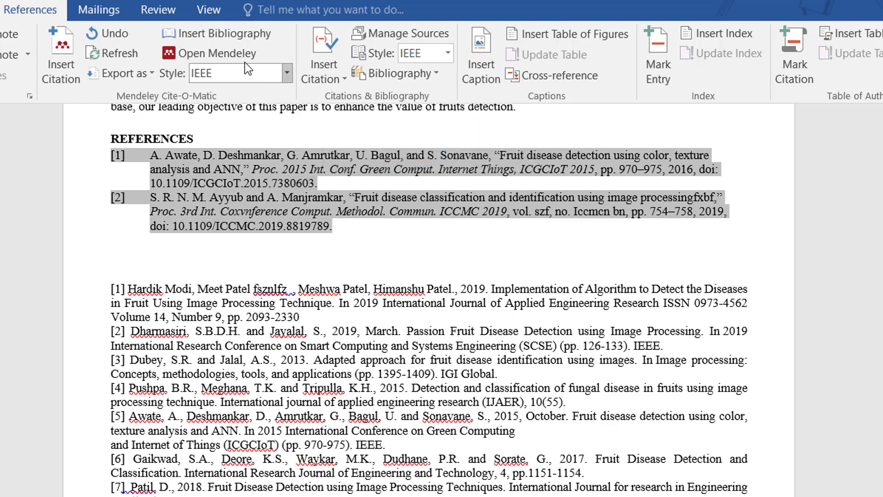
{"action": "left_click", "coordinate": [239, 49]}
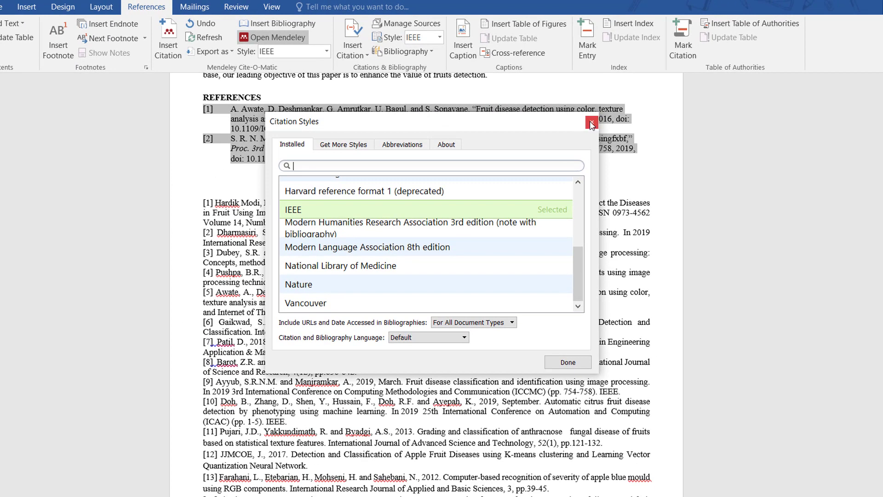
{"action": "left_click", "coordinate": [591, 122]}
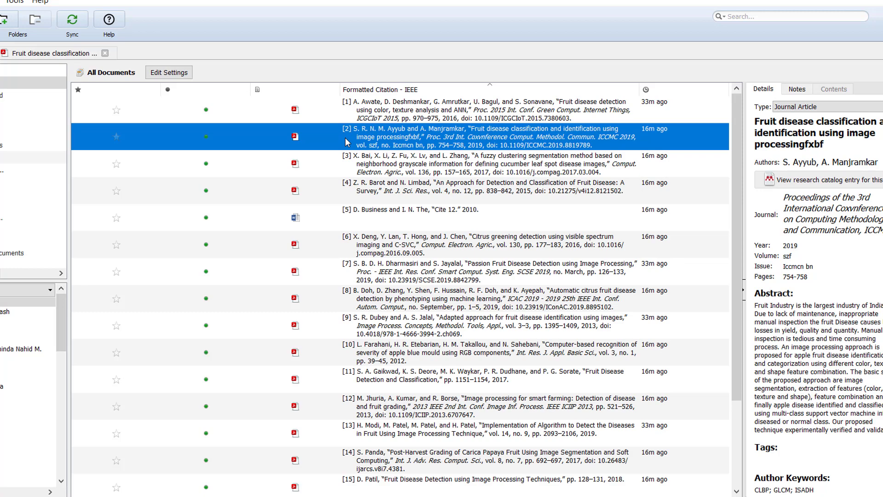
Insert 'xdg' into the 2016 detection paper's title and give it volume 548, issue 2021.
{"action": "key", "text": "Up"}
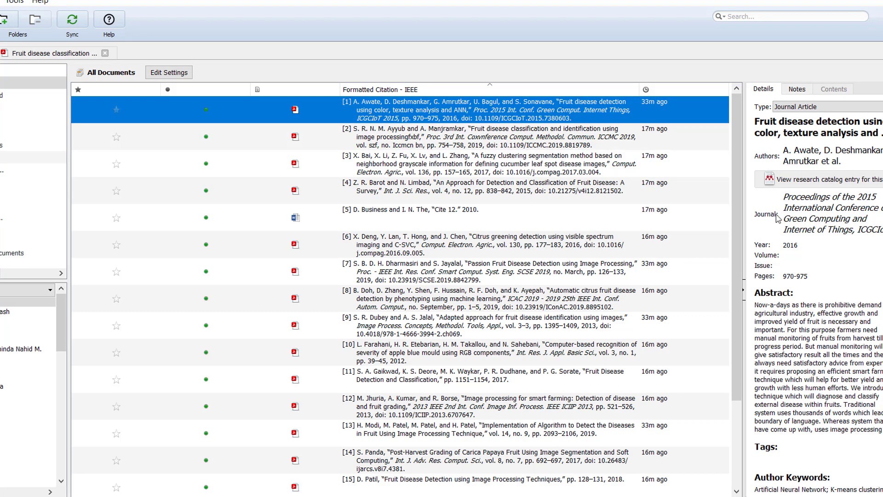
{"action": "left_click", "coordinate": [827, 122]}
{"action": "type", "text": "xdg"}
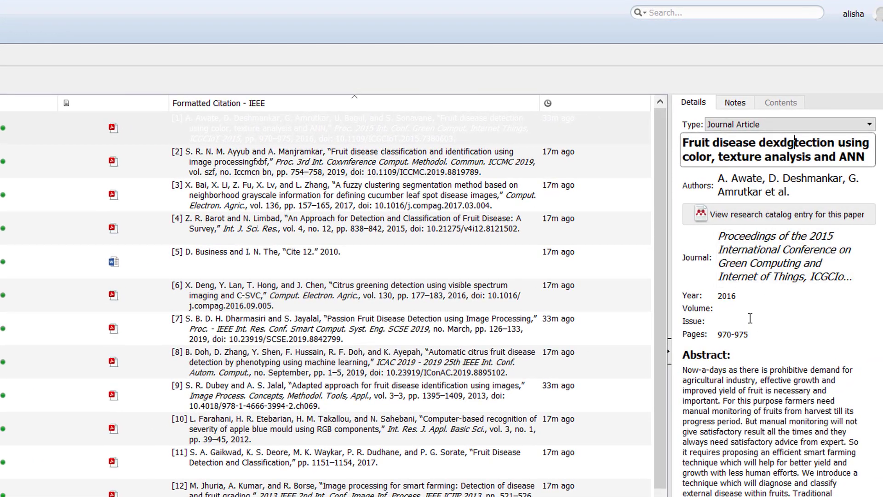
{"action": "left_click", "coordinate": [746, 307]}
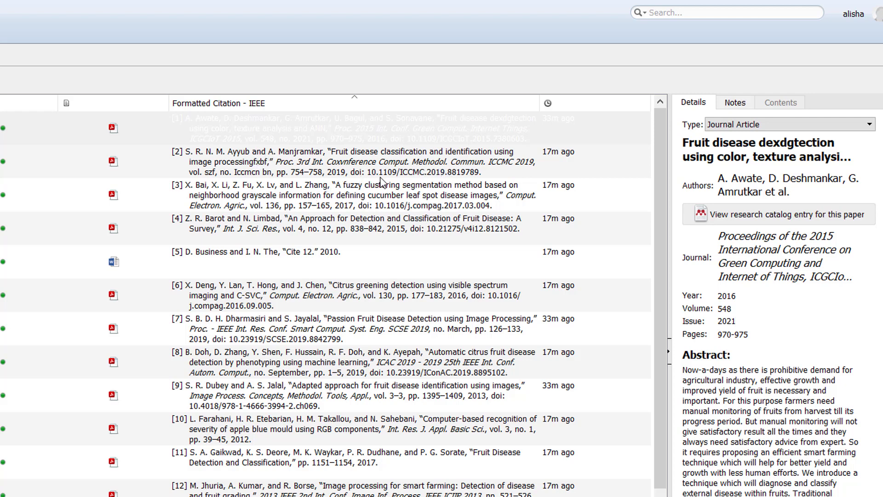
{"action": "left_click", "coordinate": [753, 261]}
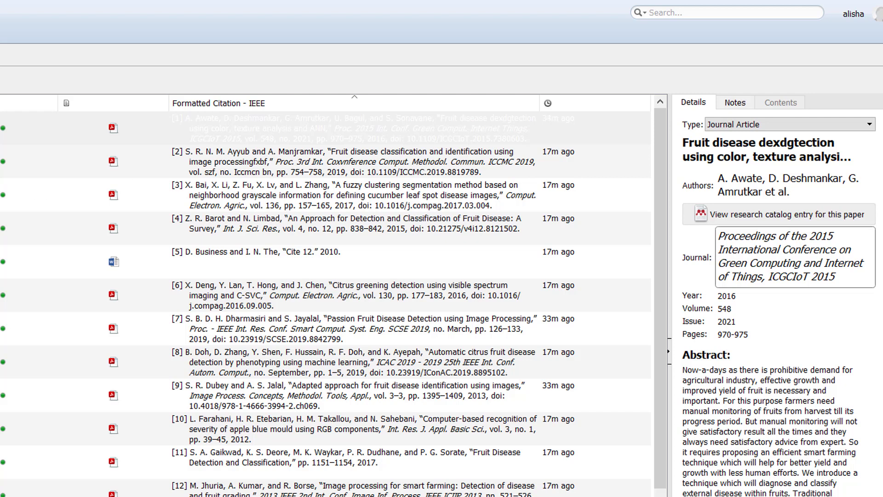
{"action": "left_click", "coordinate": [51, 162]}
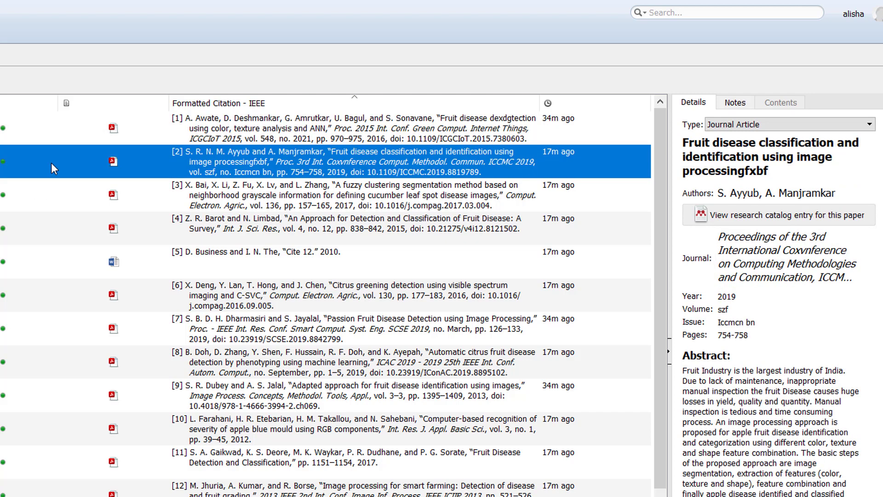
Copy the fruit disease classification paper as an IEEE formatted citation and return to Word.
{"action": "right_click", "coordinate": [53, 167]}
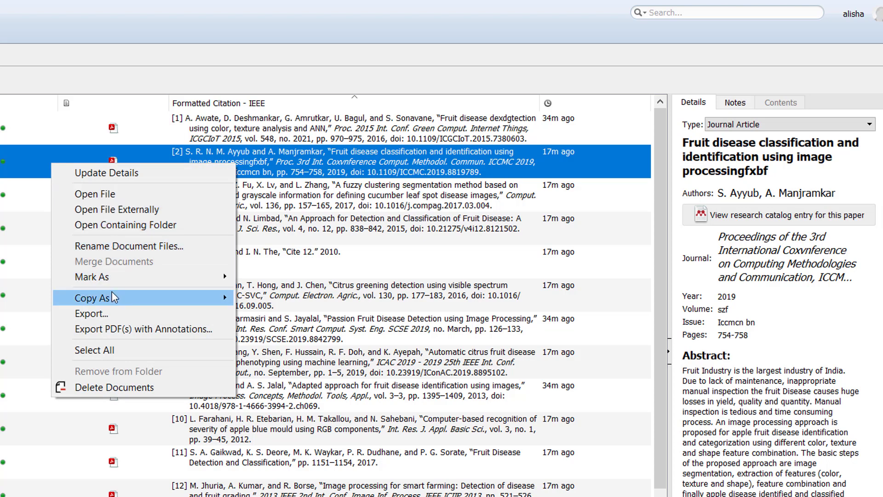
{"action": "mouse_move", "coordinate": [115, 298]}
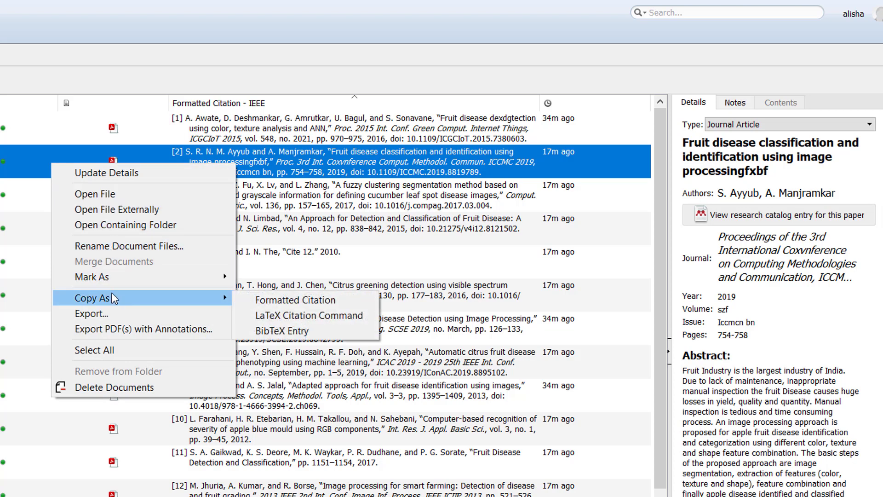
{"action": "left_click", "coordinate": [257, 299]}
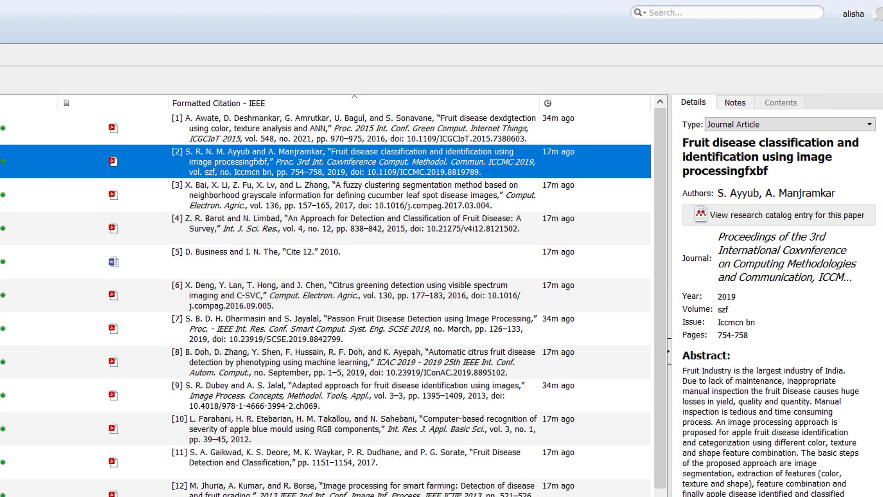
{"action": "key", "text": "alt+Tab"}
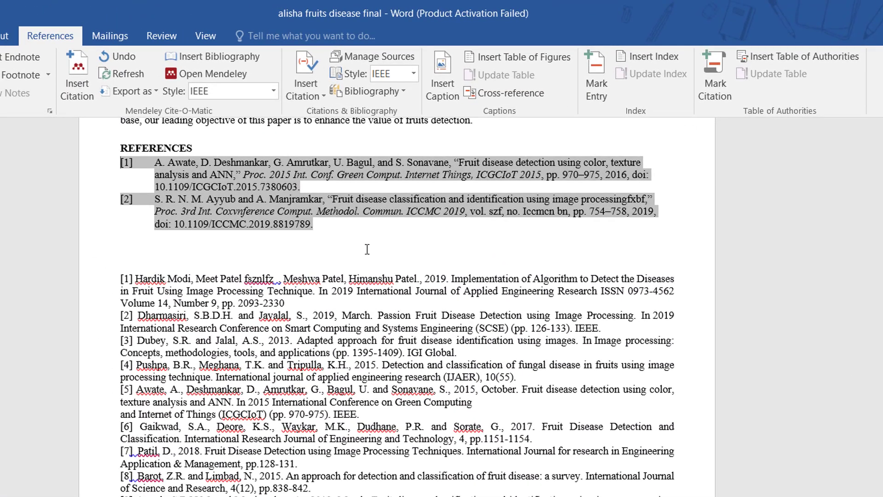
Paste the Ayyub IEEE citation onto the blank line below bibliography entries [1] and [2].
{"action": "left_click", "coordinate": [367, 248]}
{"action": "type", "text": "[1]\tS. R. N. M. Ayyub and A. Manjramkar, \"Fruit disease classification and identification using image processingfxbf,\" Proc. 3rd Int. Coxvnference Comput. Methodol. Commun. ICCMC 2019, vol. szf, no. Iccmcn bn, pp. 754–758, 2019, doi: 10.1109/ICCMC.2019.8819789."}
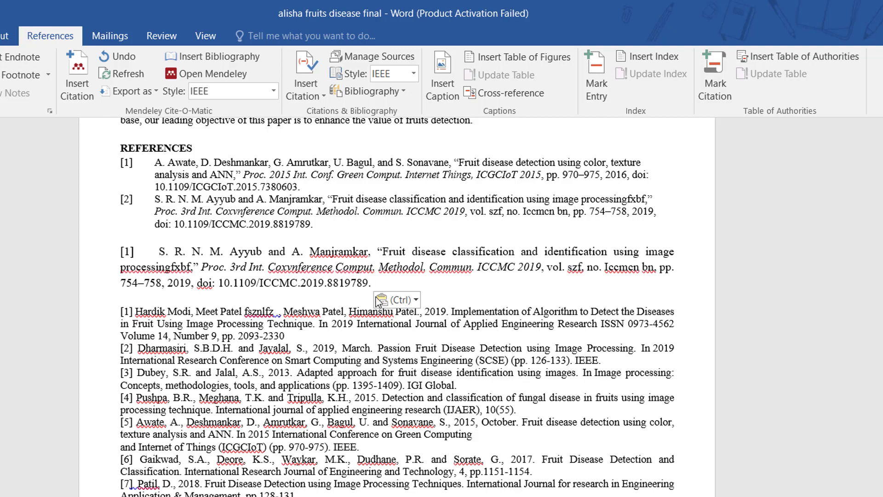
{"action": "left_click_drag", "start_coordinate": [369, 282], "coordinate": [183, 258]}
{"action": "left_click", "coordinate": [257, 266]}
{"action": "left_click_drag", "start_coordinate": [237, 163], "coordinate": [321, 225]}
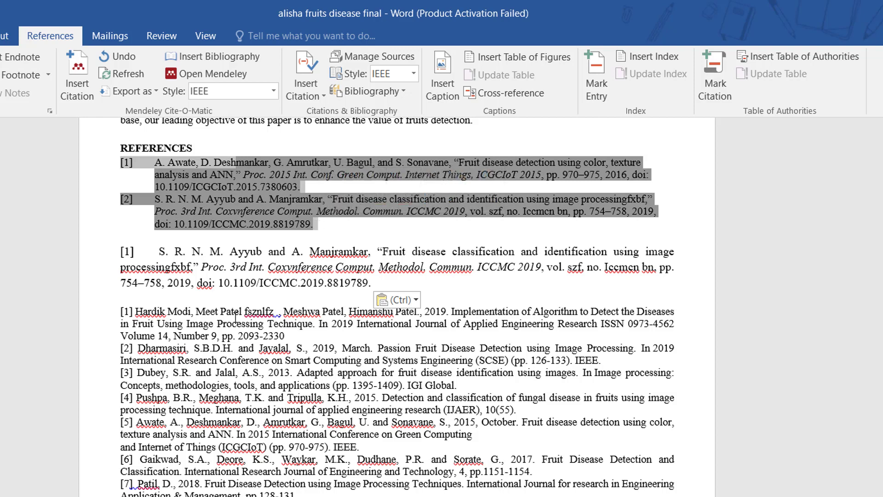